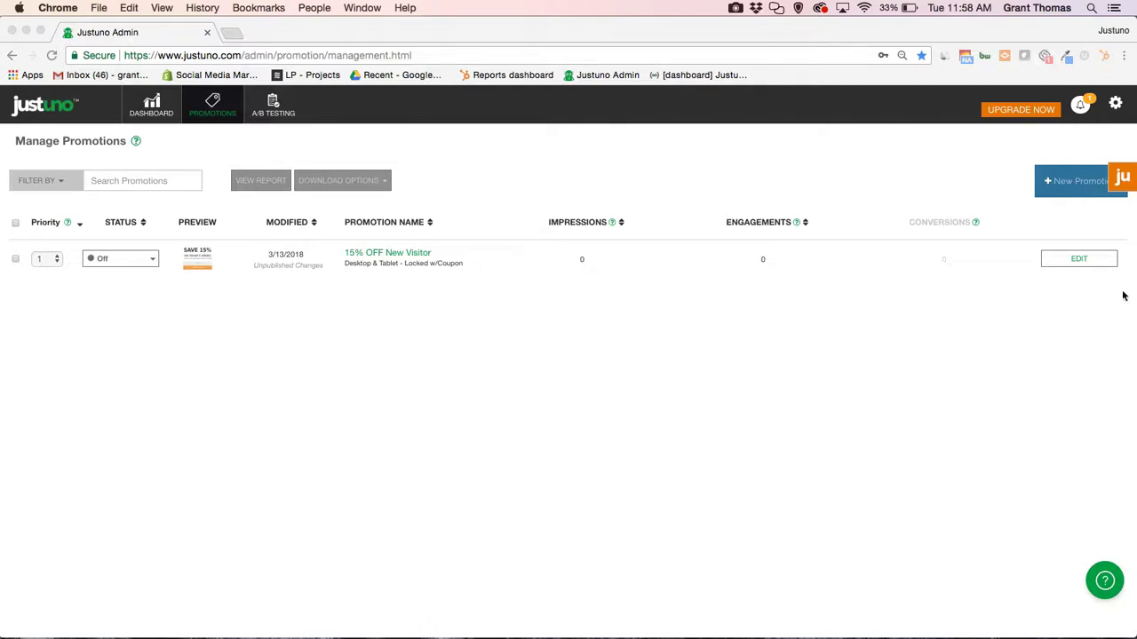
- Create a new promotion named 'Hubspot Example' and start the setup wizard
click(1055, 188)
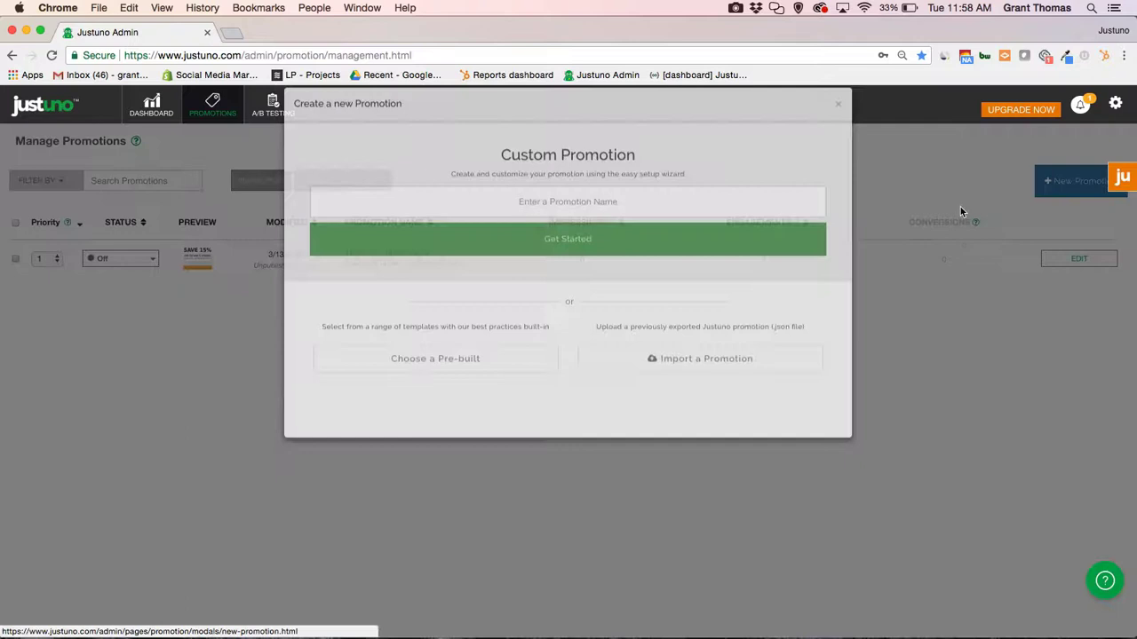
click(644, 228)
text(Hubspot)
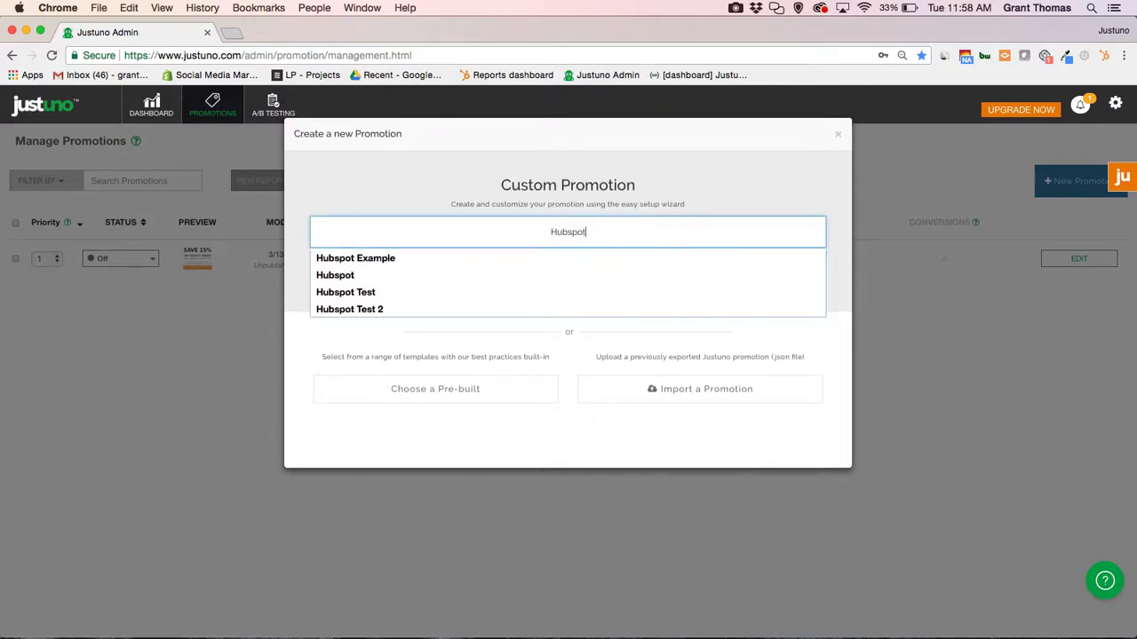
key(Down)
key(Return)
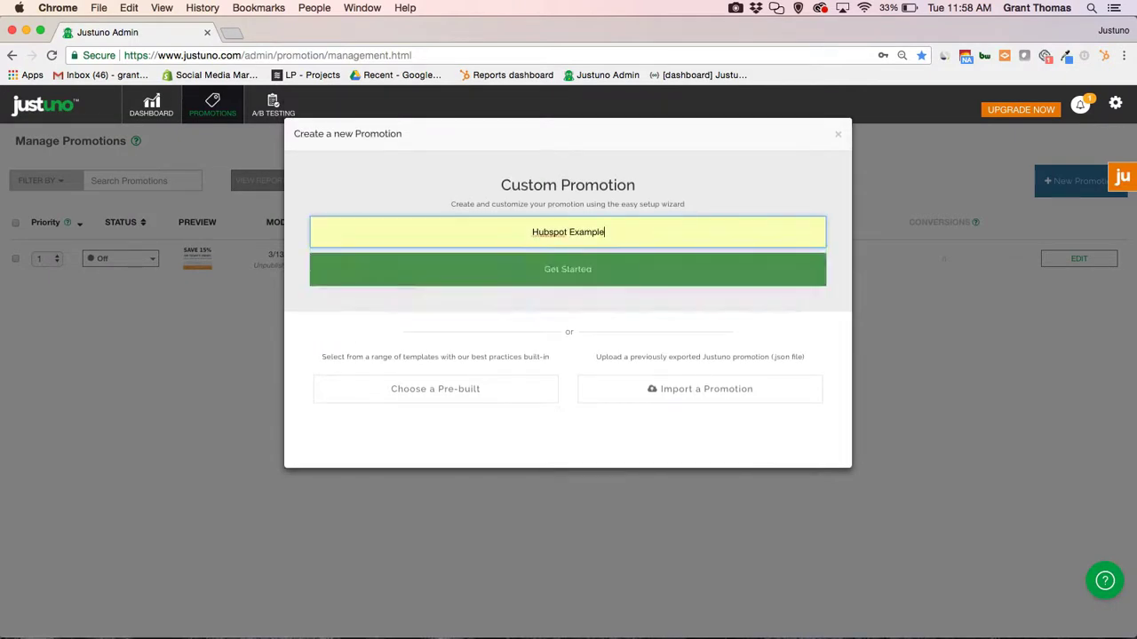
click(552, 269)
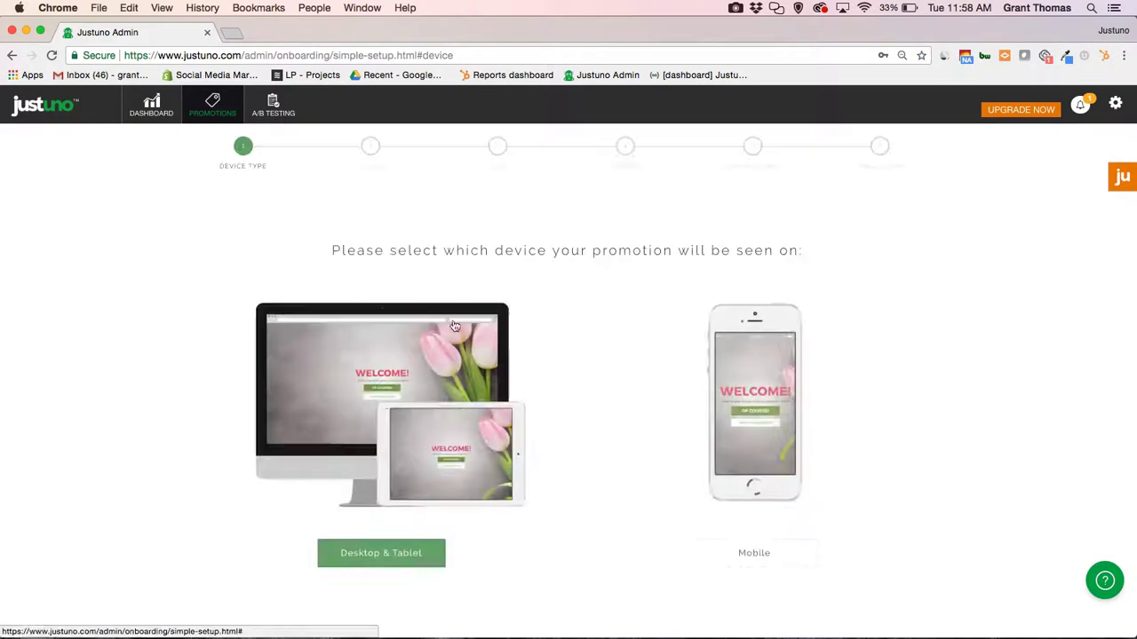
- Choose Desktop & Tablet, Center display, Lead Capture goal and Standard with no intro screen
click(337, 554)
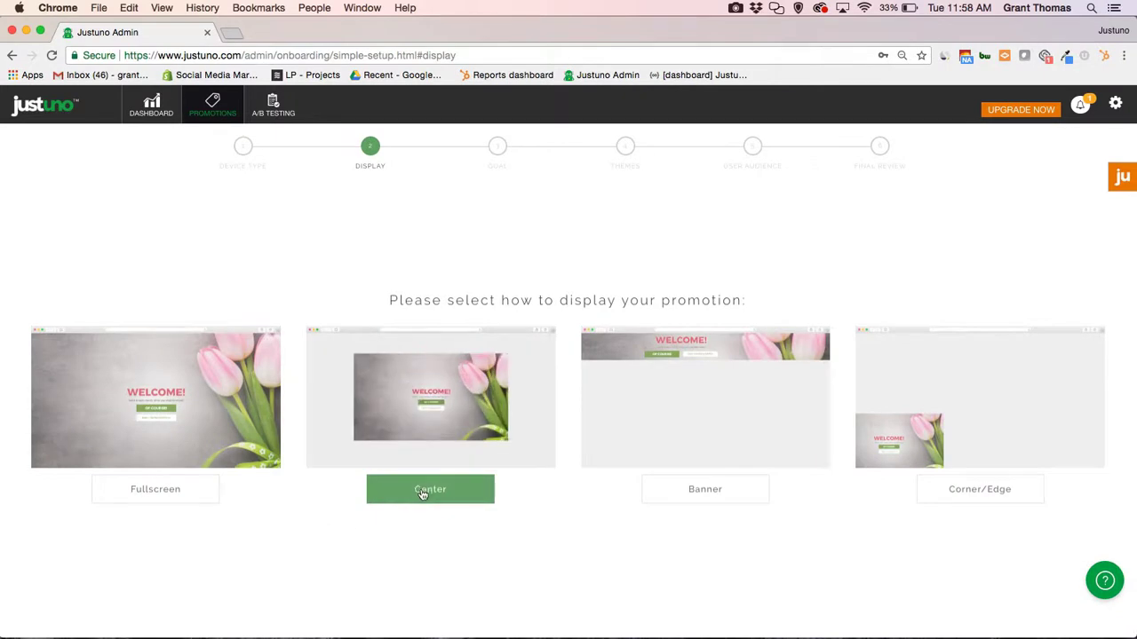
click(423, 494)
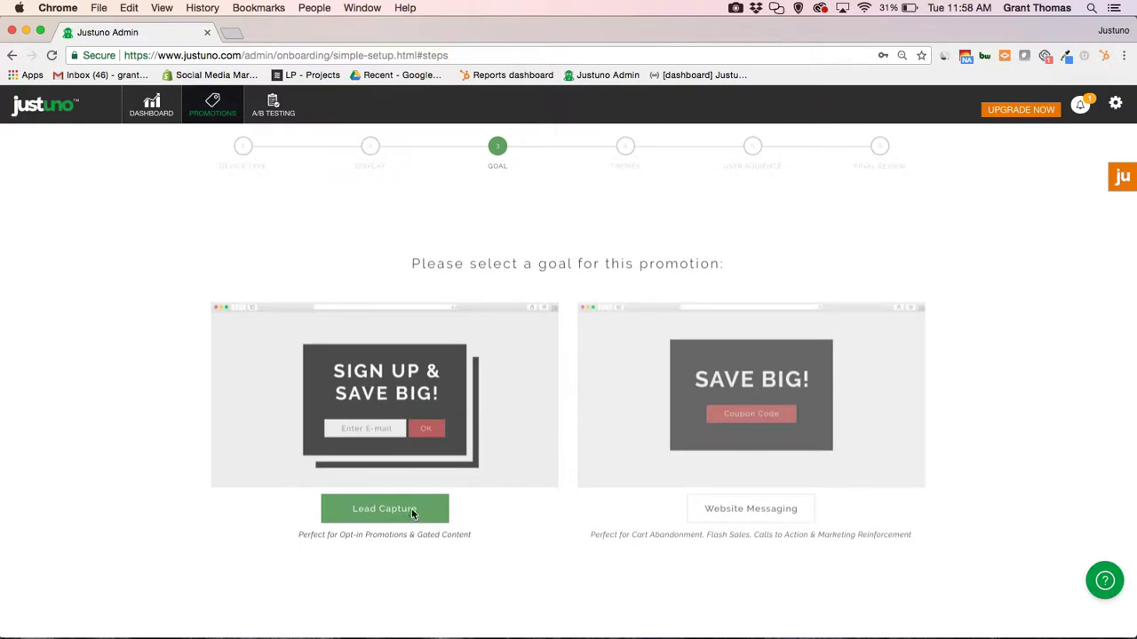
click(413, 514)
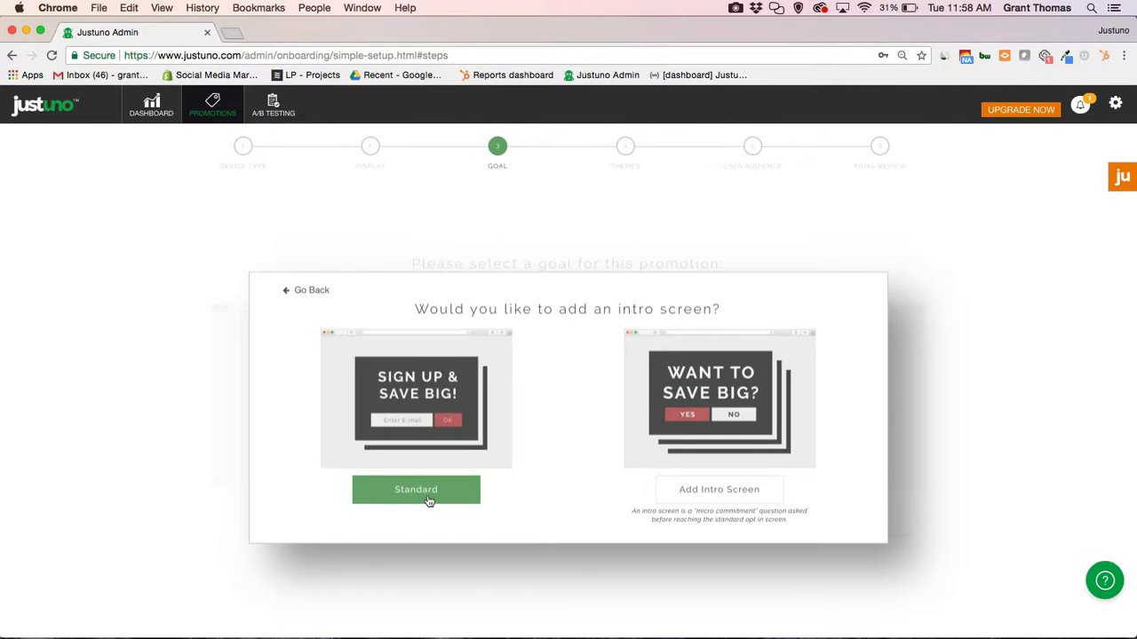
click(429, 501)
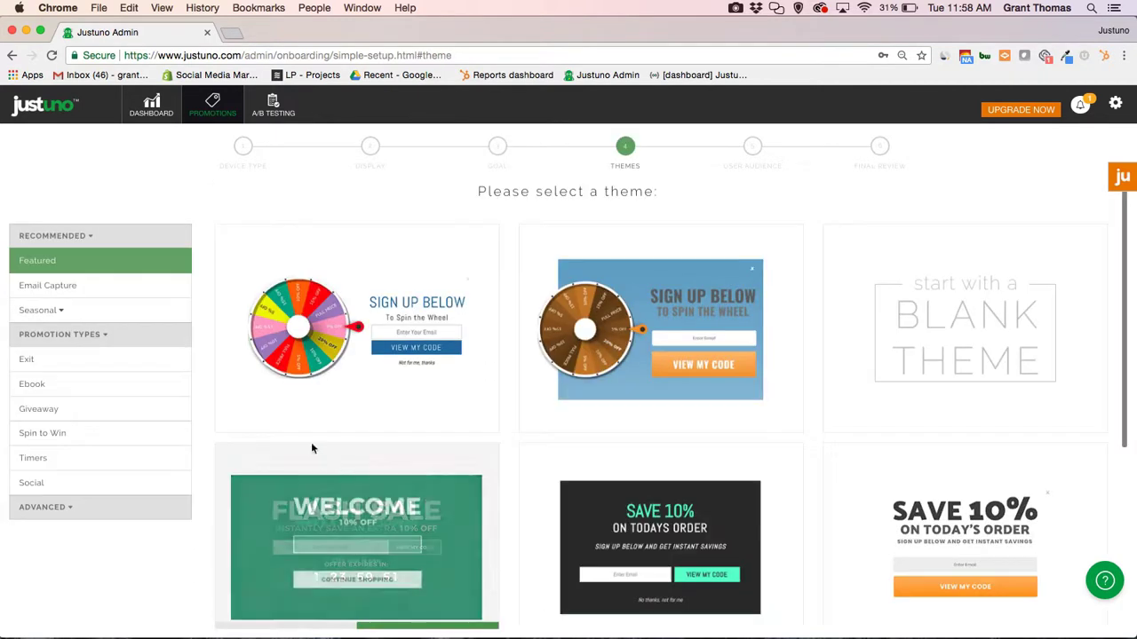
- Filter themes to Email Capture and select the olive 'Save 10%' theme with a green code button
click(155, 286)
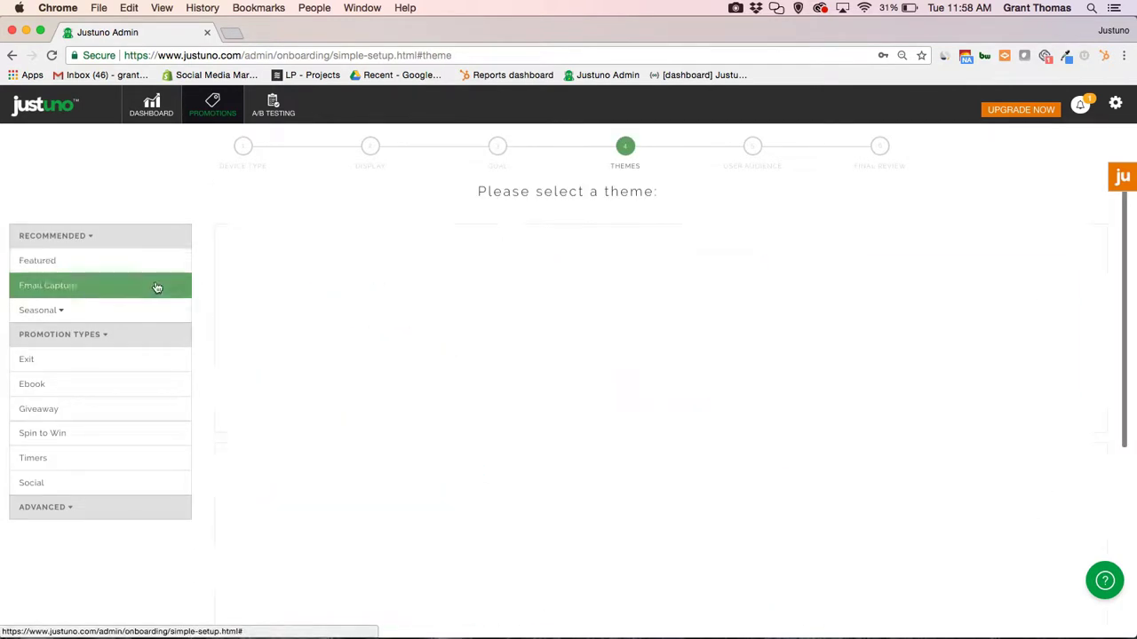
scroll(299, 361, down, 2)
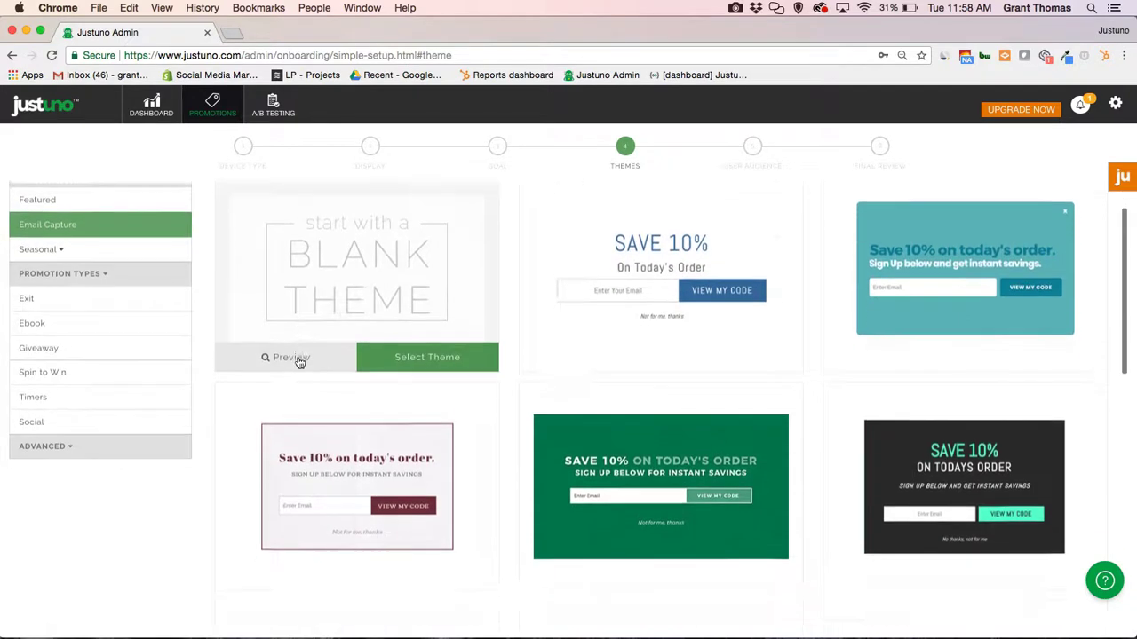
scroll(298, 361, down, 5)
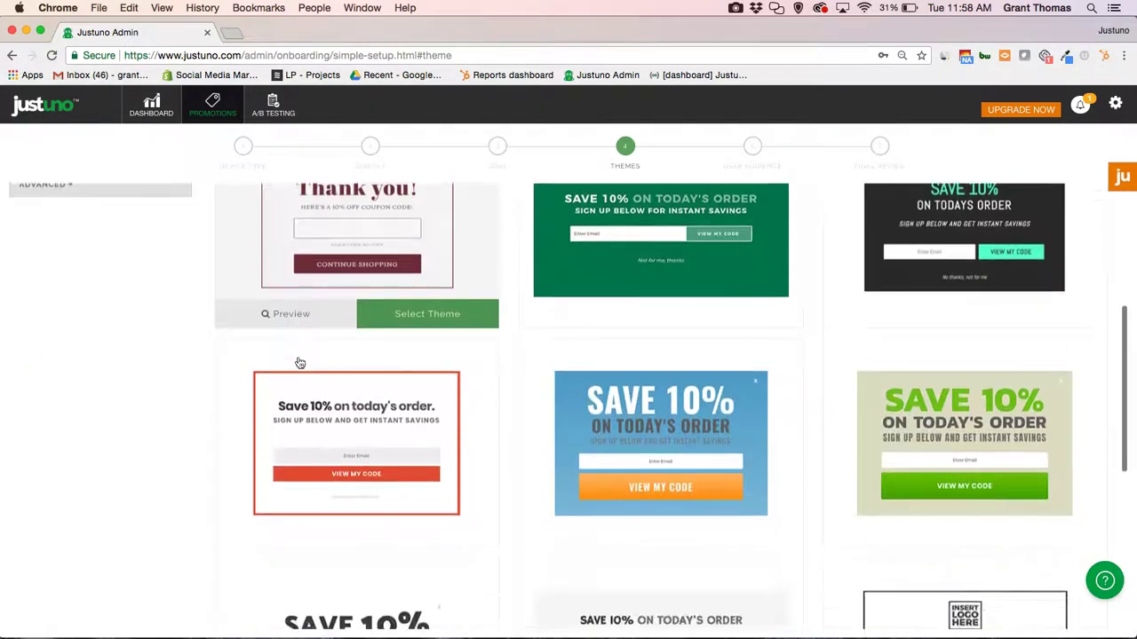
mouse_move(906, 407)
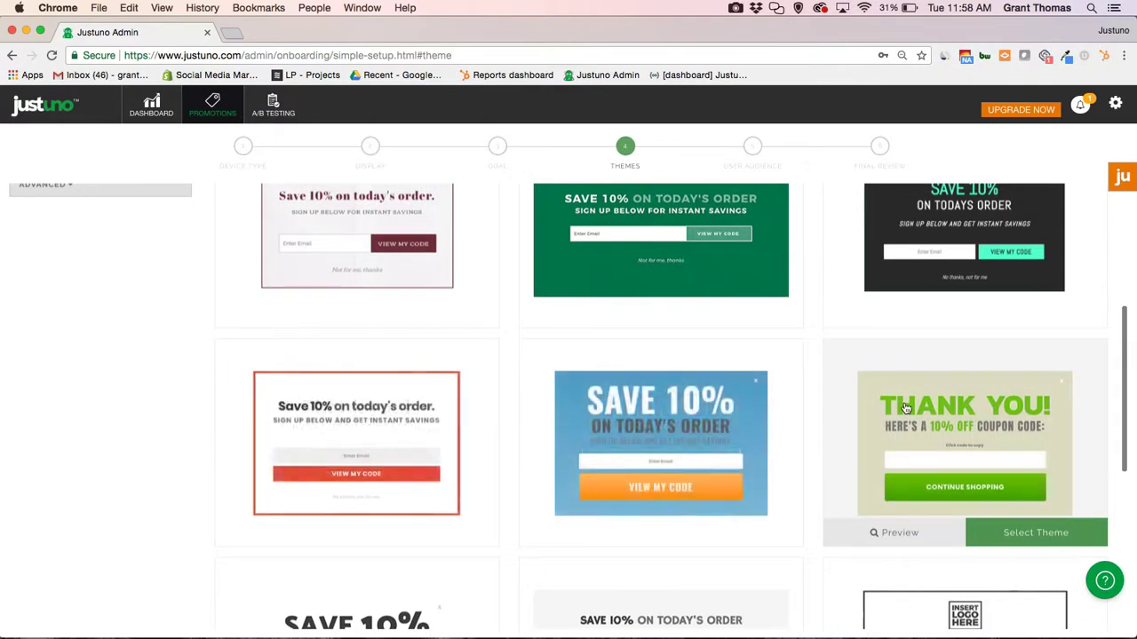
click(672, 368)
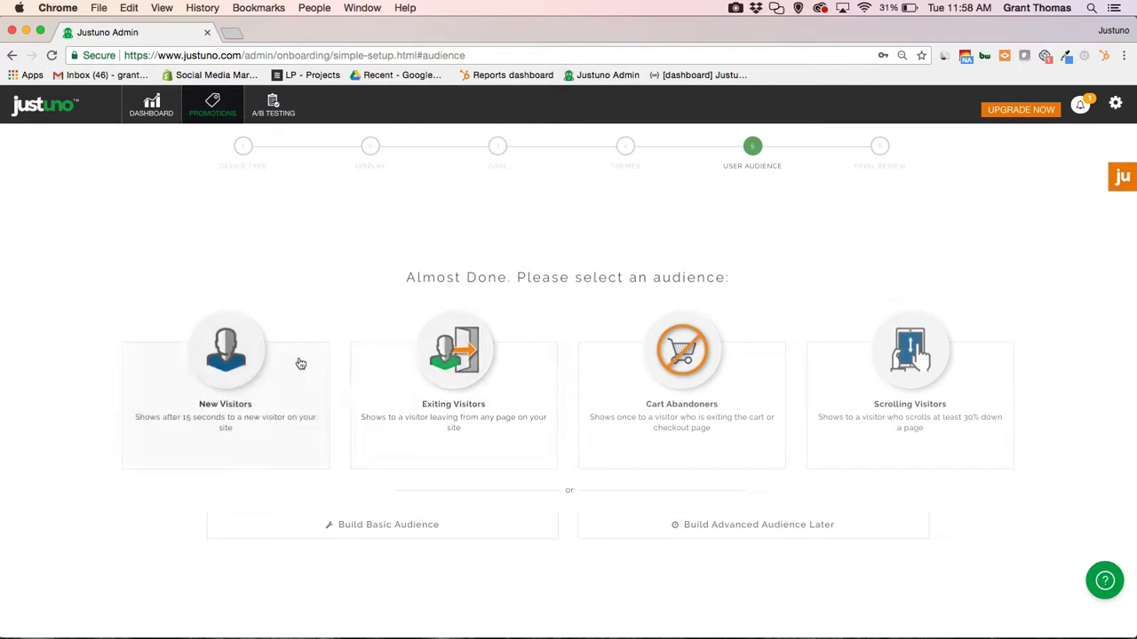
- Choose New Visitors as the promotion's audience
click(245, 366)
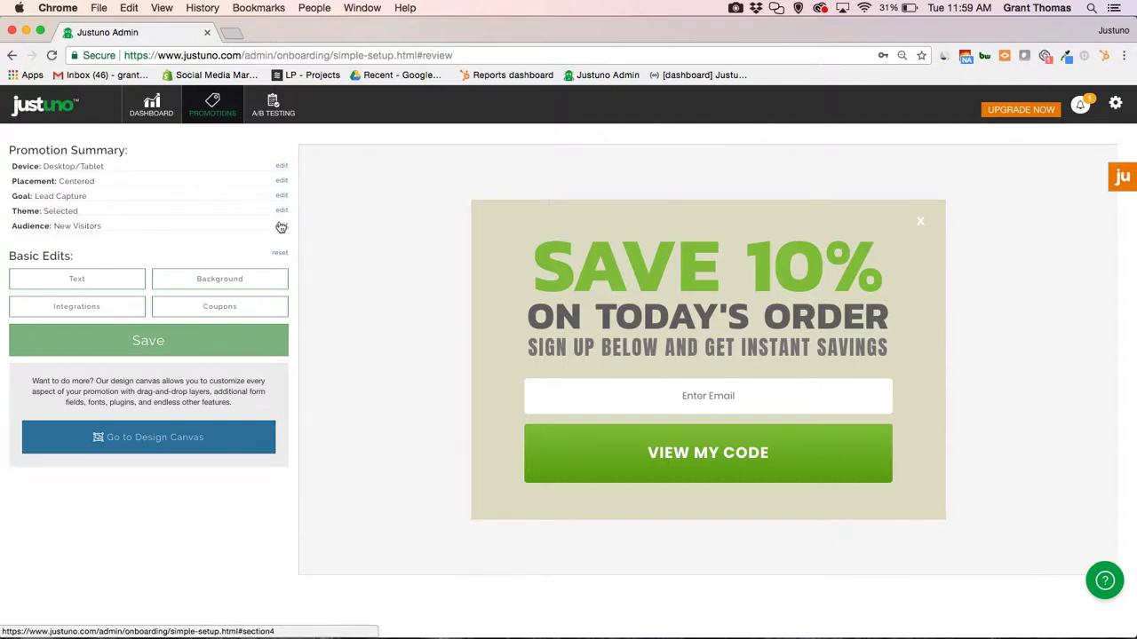
- Add a HubSpot form integration linked to the Justuno Promotion Submissions list and save it
click(136, 309)
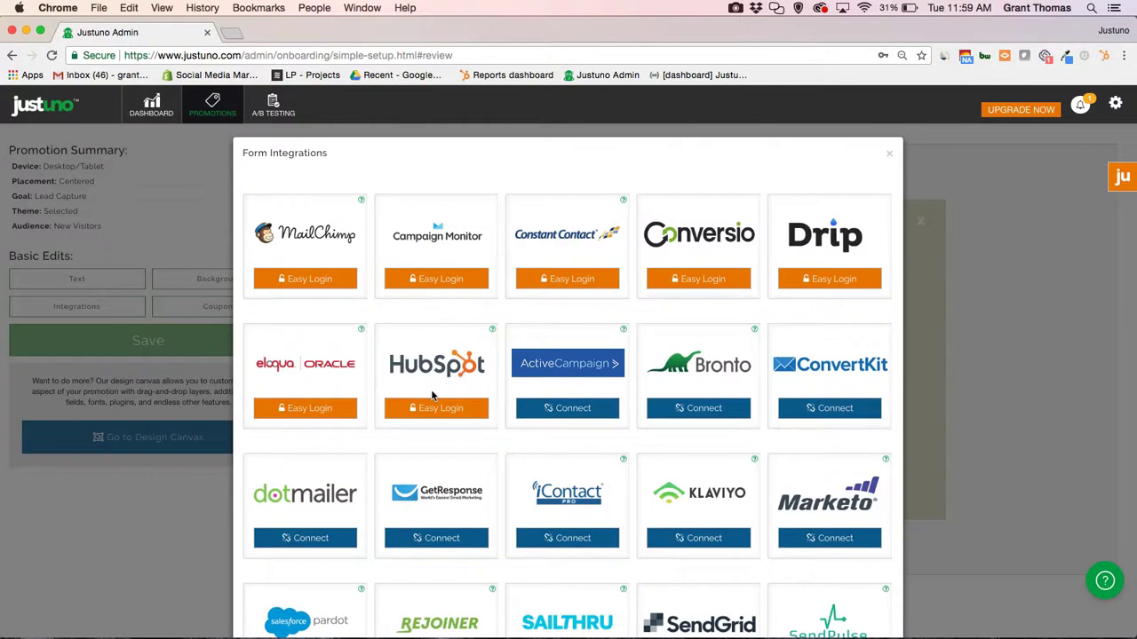
click(434, 409)
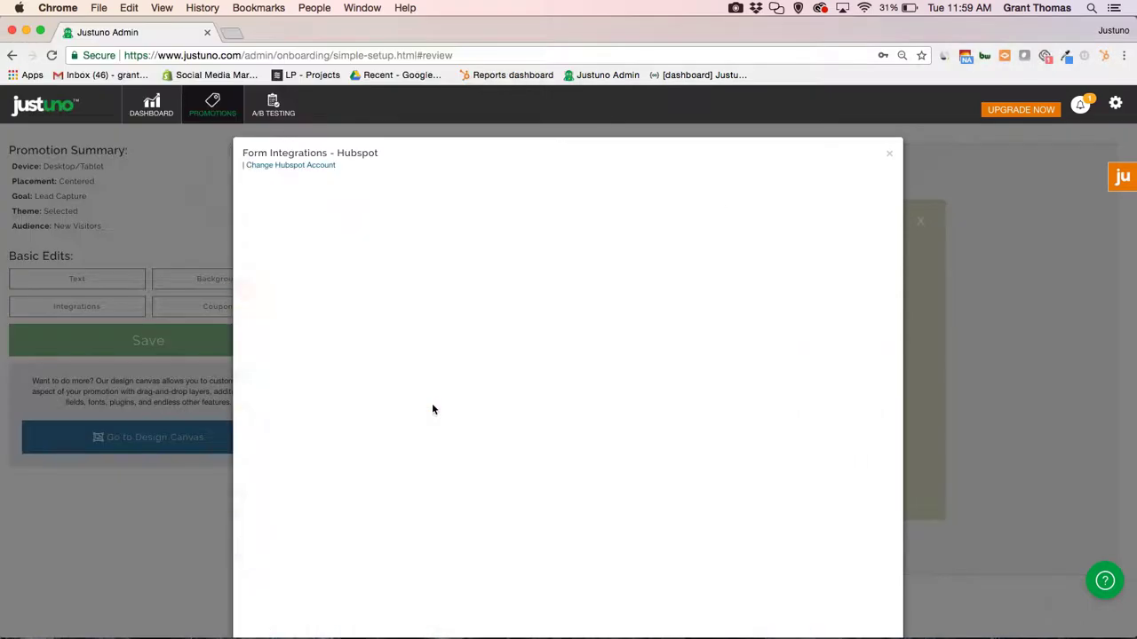
scroll(433, 405, down, 3)
scroll(432, 405, down, 10)
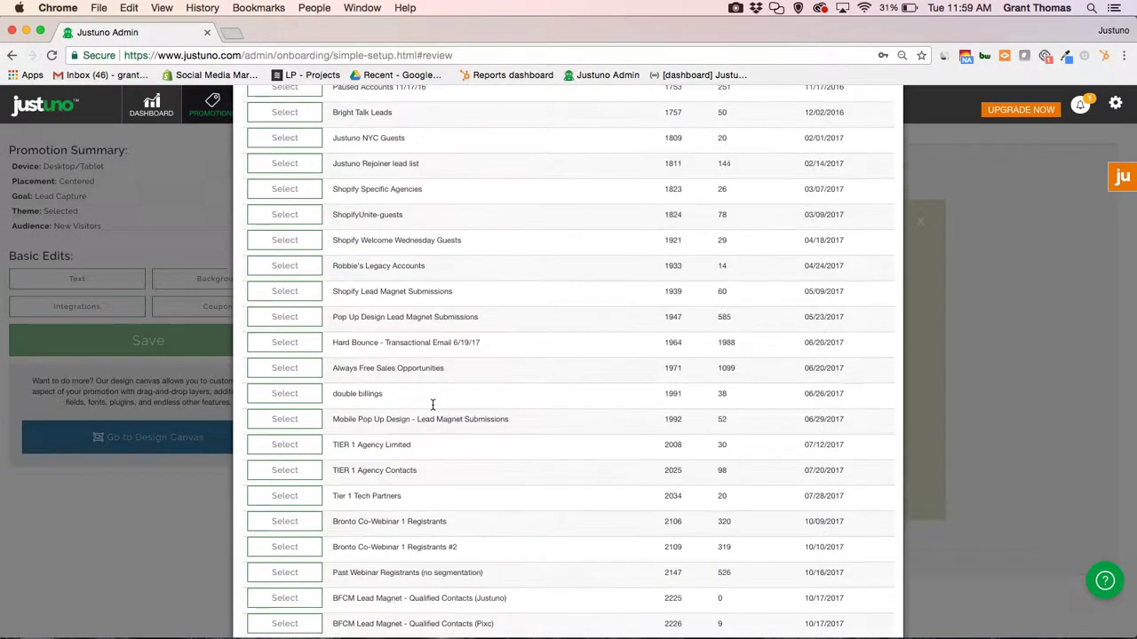
scroll(432, 405, down, 2)
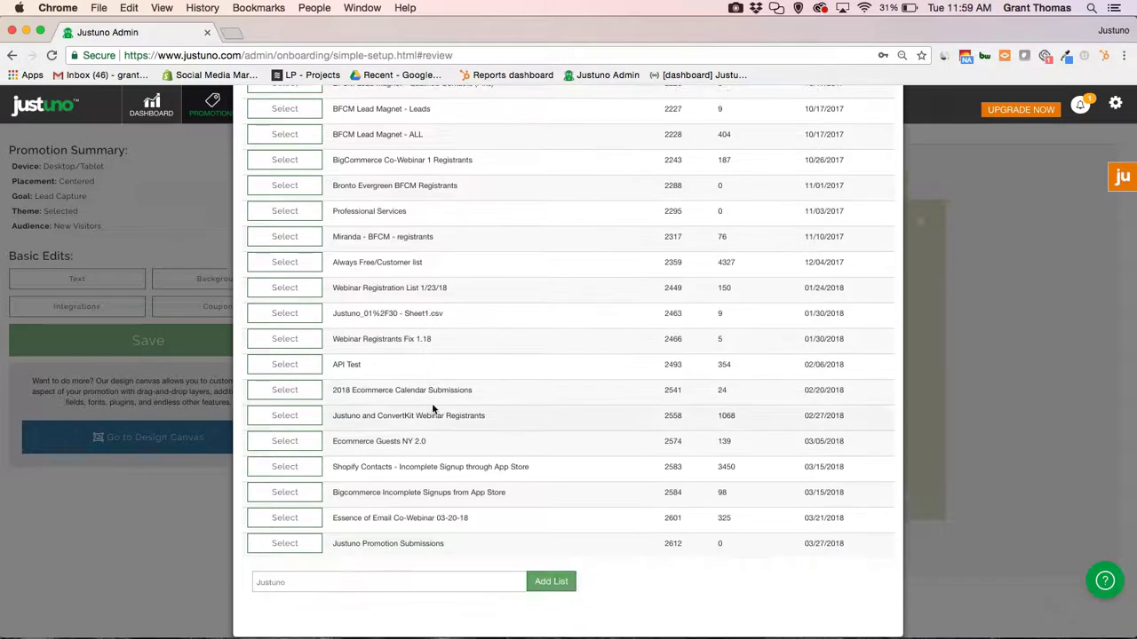
click(295, 544)
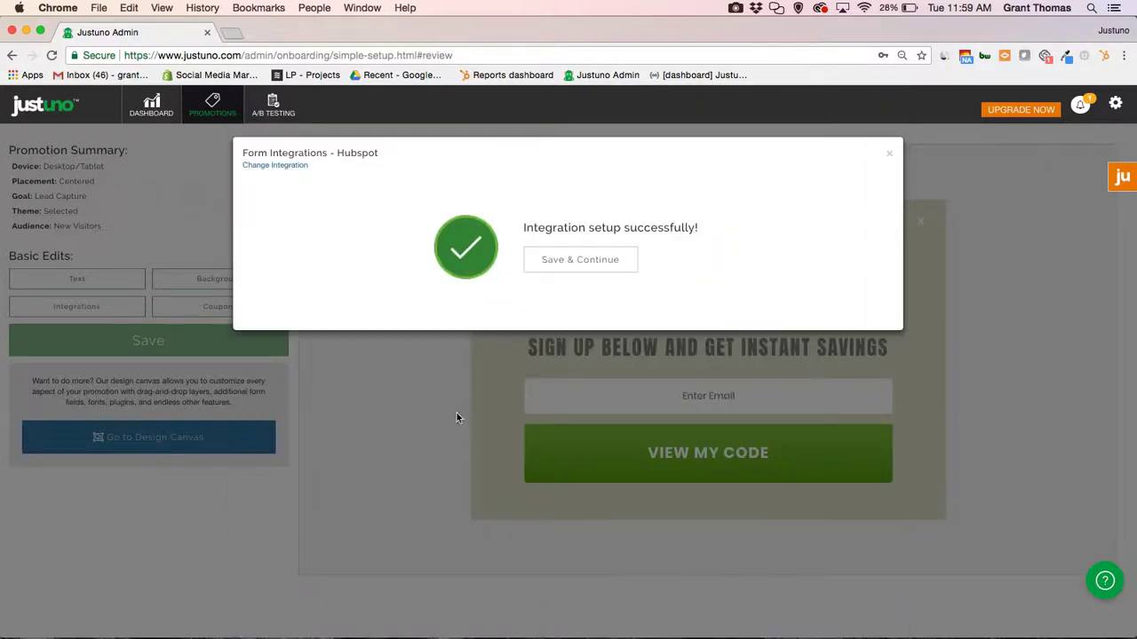
click(598, 264)
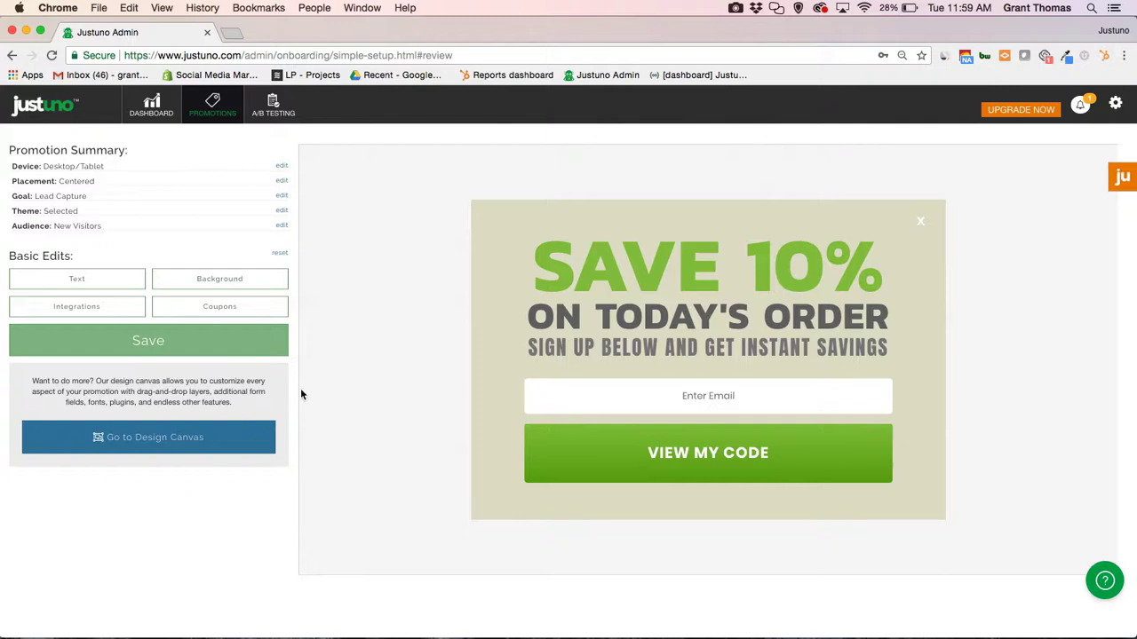
- Save the promotion and continue into the full design canvas
click(219, 453)
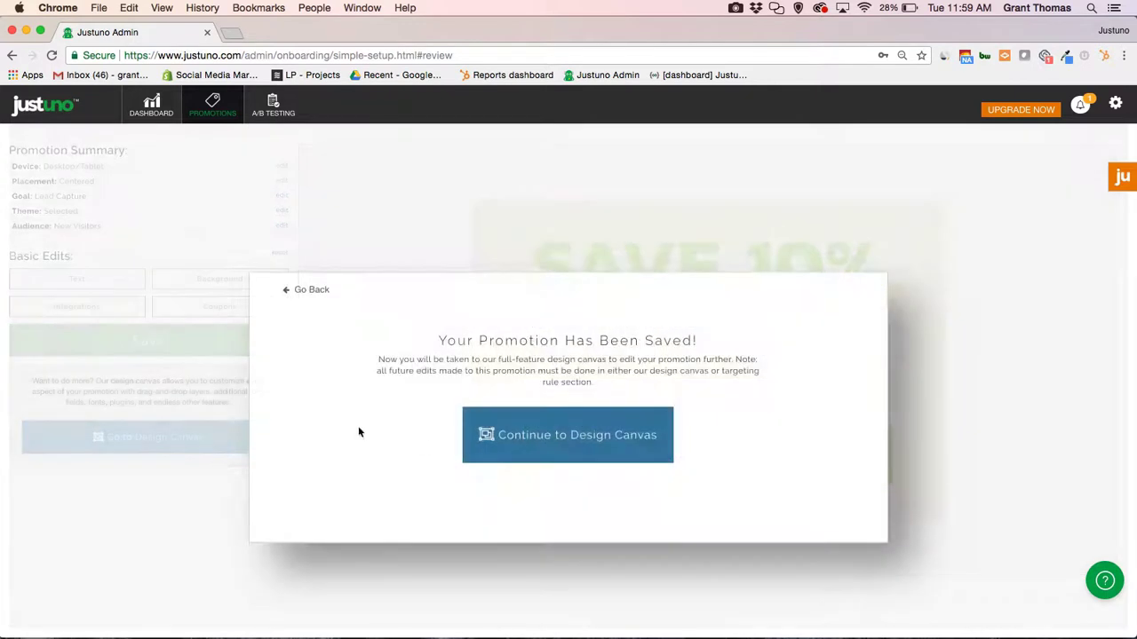
click(525, 438)
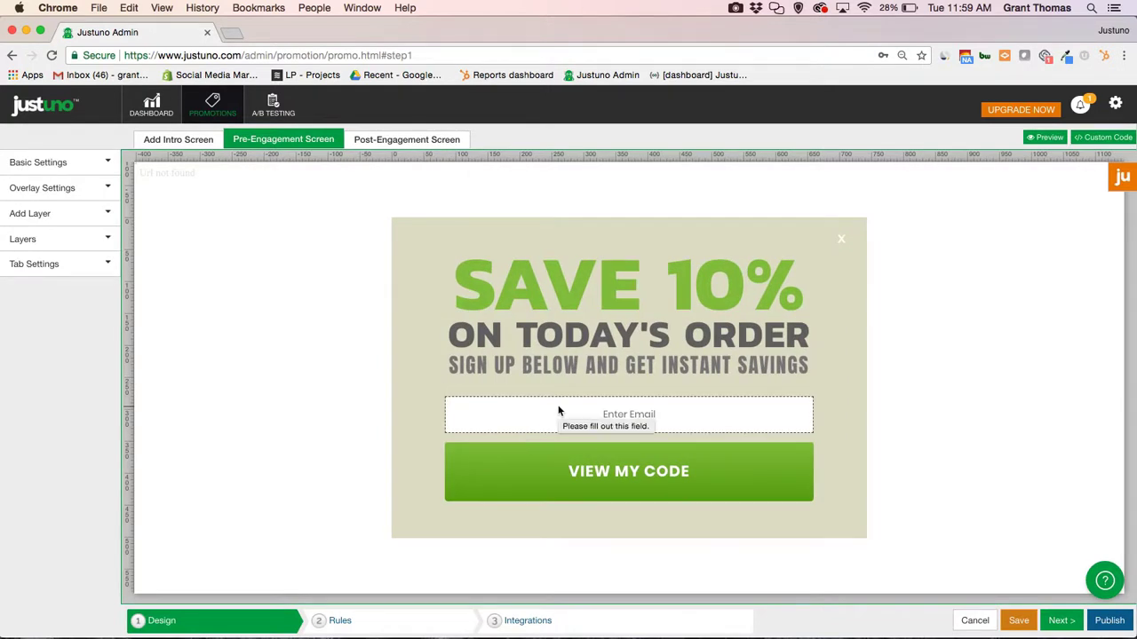
- Add the HubSpot firstname field to the email field's form
click(560, 410)
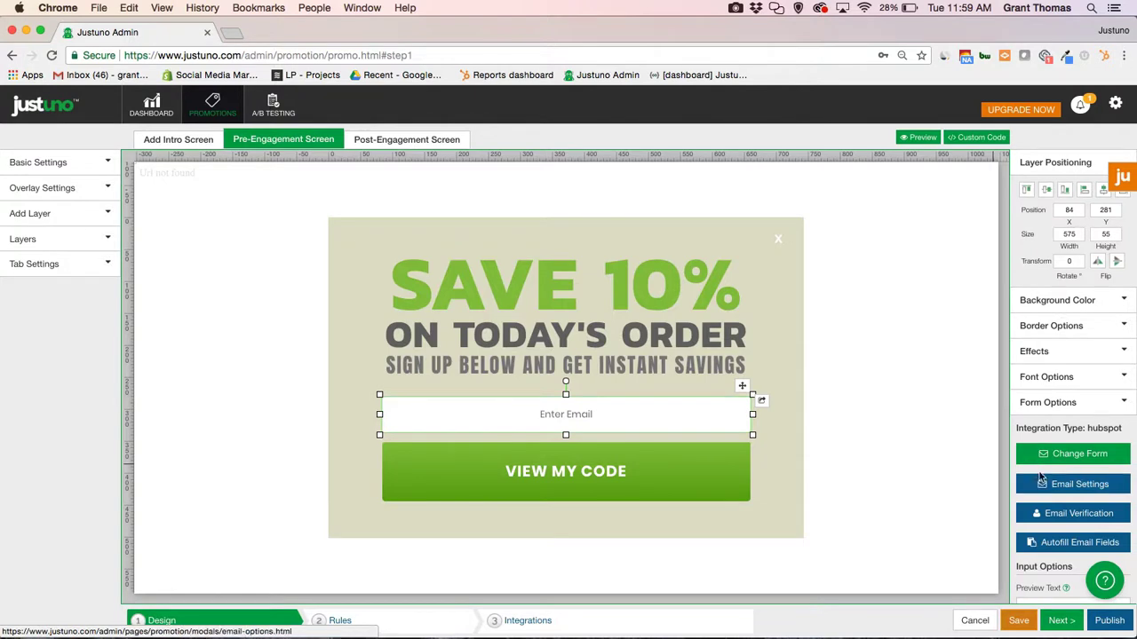
click(1049, 458)
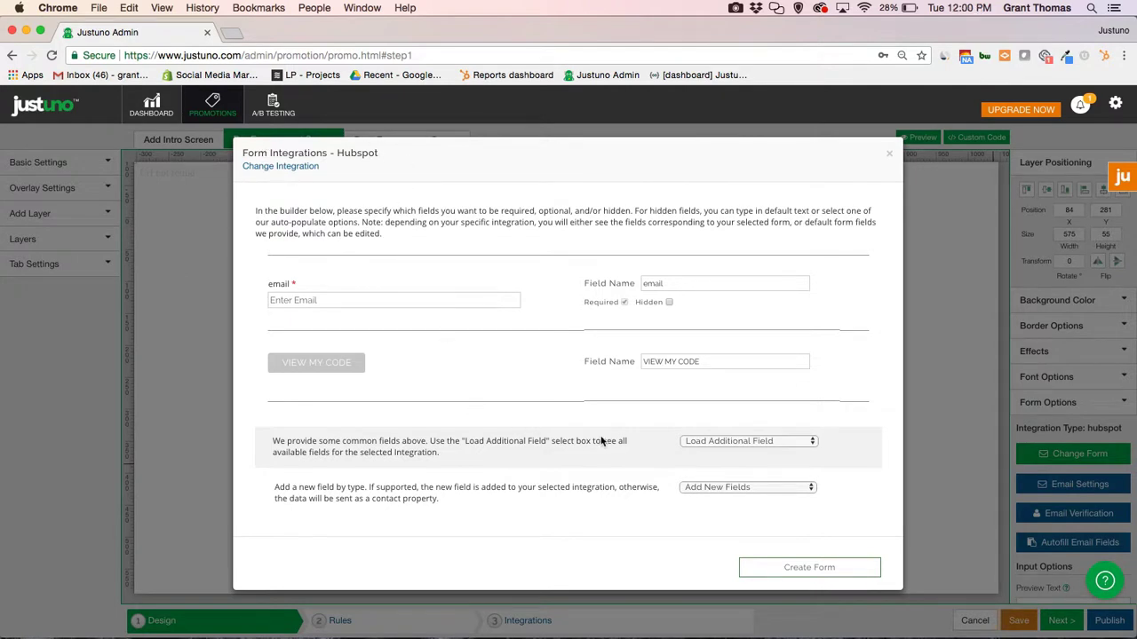
click(705, 487)
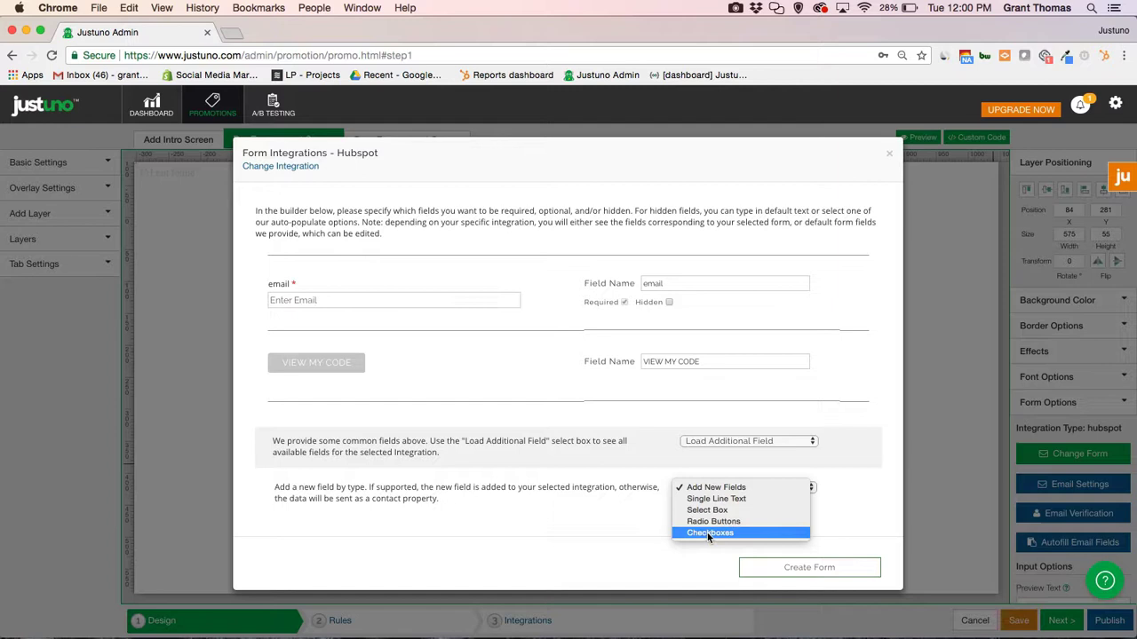
click(731, 455)
click(734, 441)
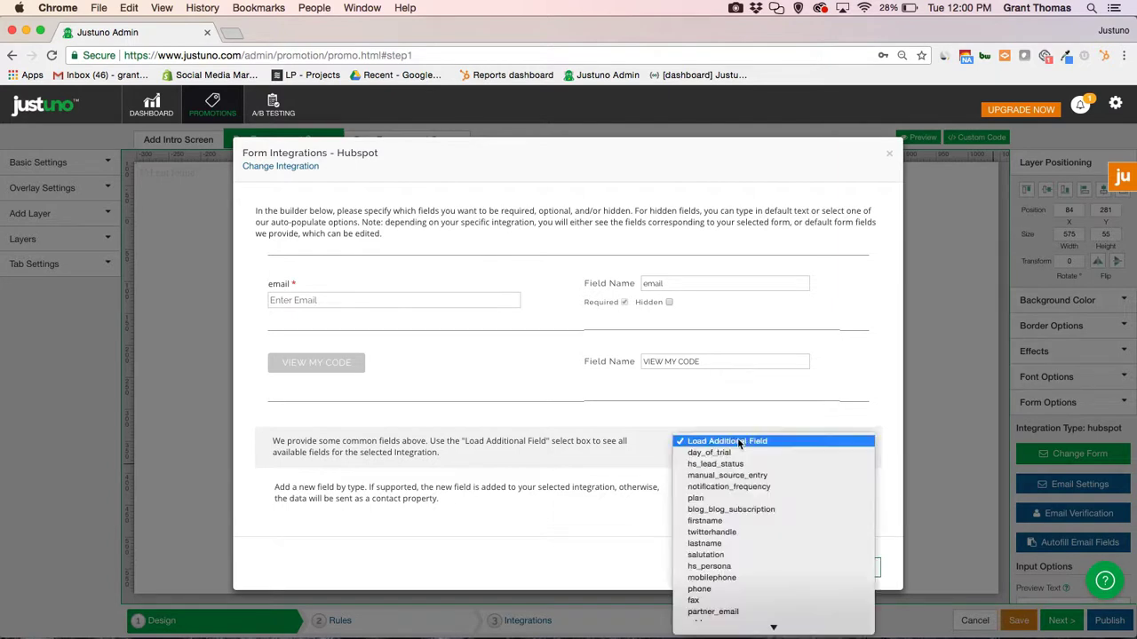
click(720, 521)
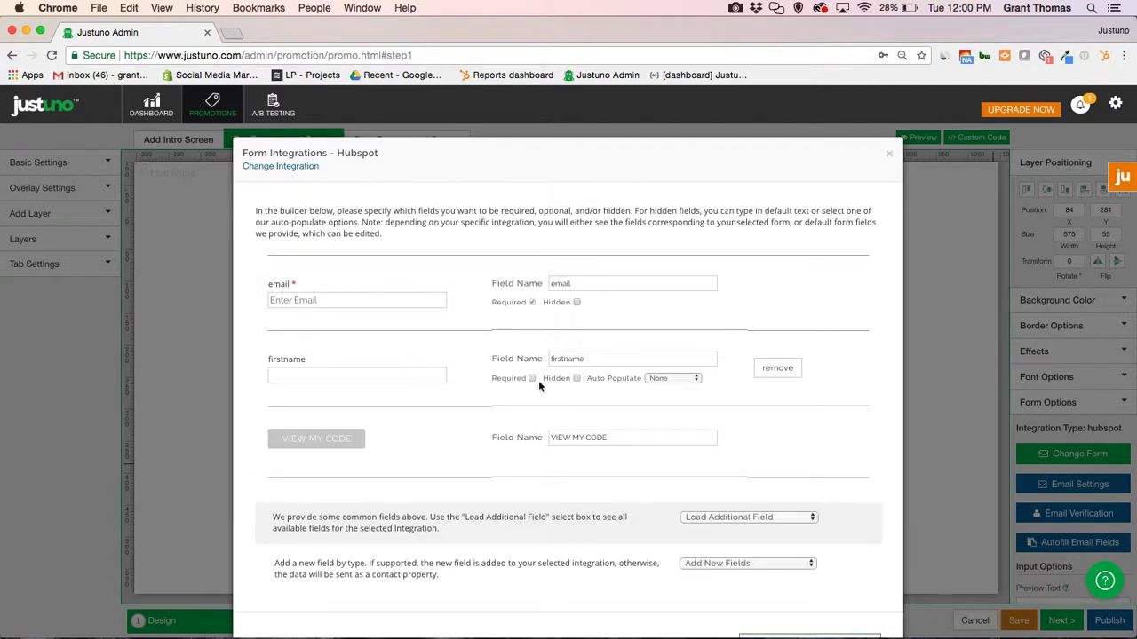
- Make firstname required, rename it 'First Name', and create the form
click(531, 379)
drag(590, 359, 461, 362)
text(First Name)
scroll(479, 482, down, 1)
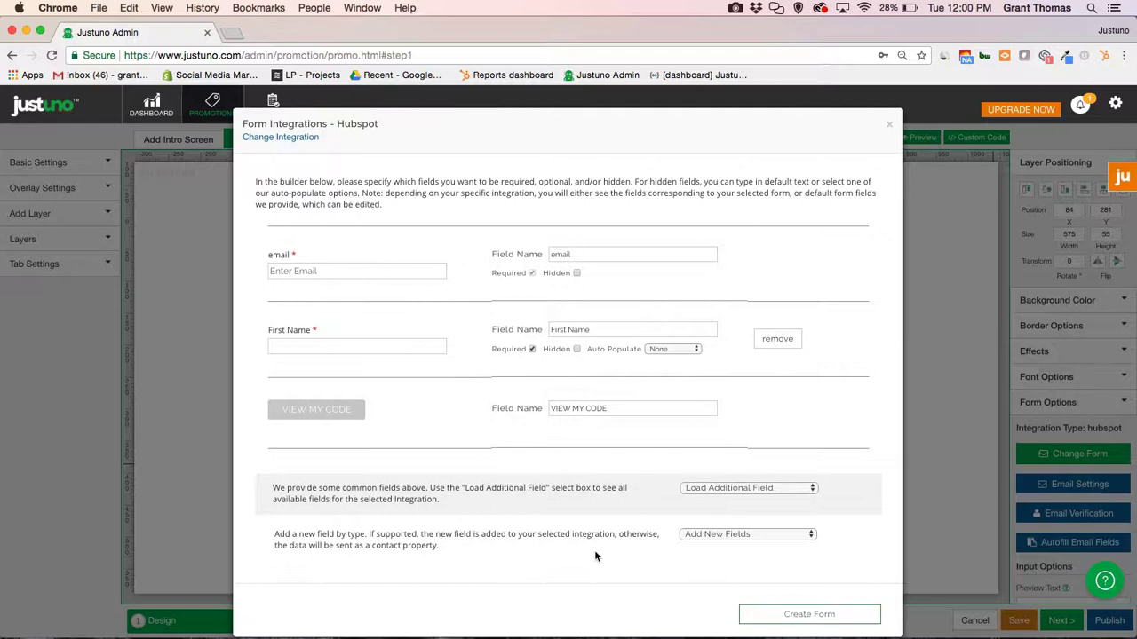
click(768, 615)
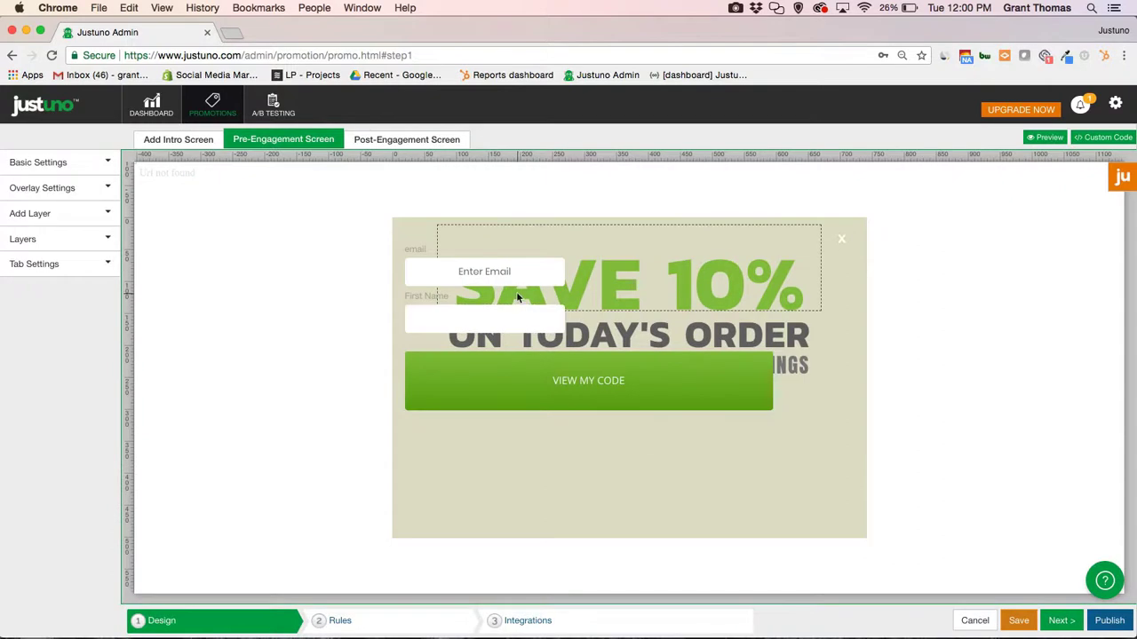
- Move VIEW MY CODE to the popup's bottom and First Name below the subtitle
click(580, 391)
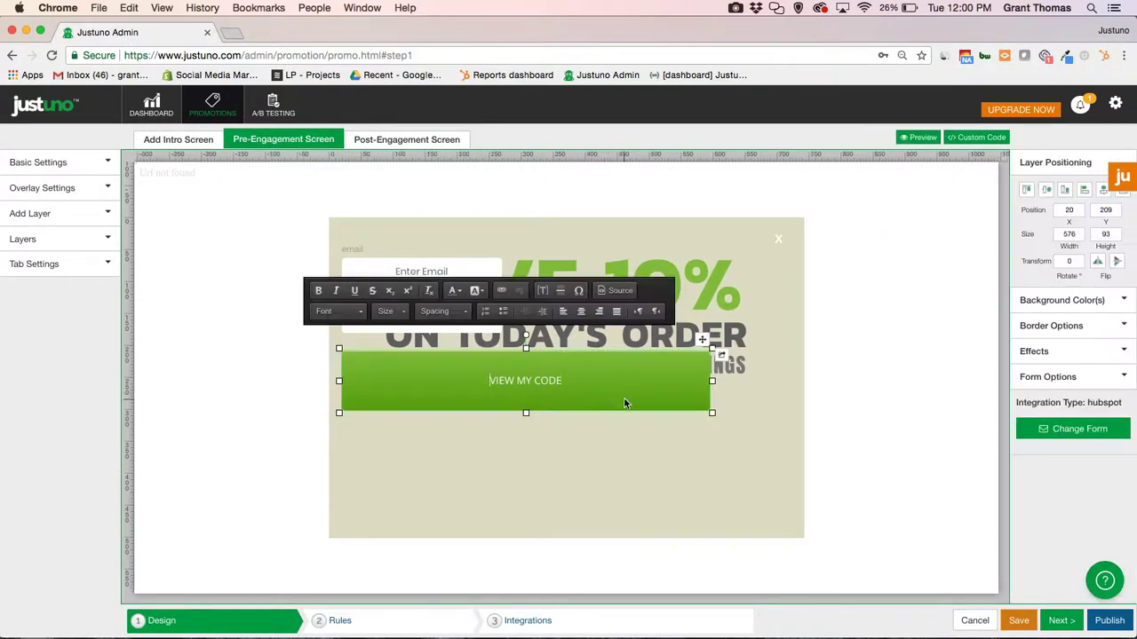
drag(702, 340, 736, 463)
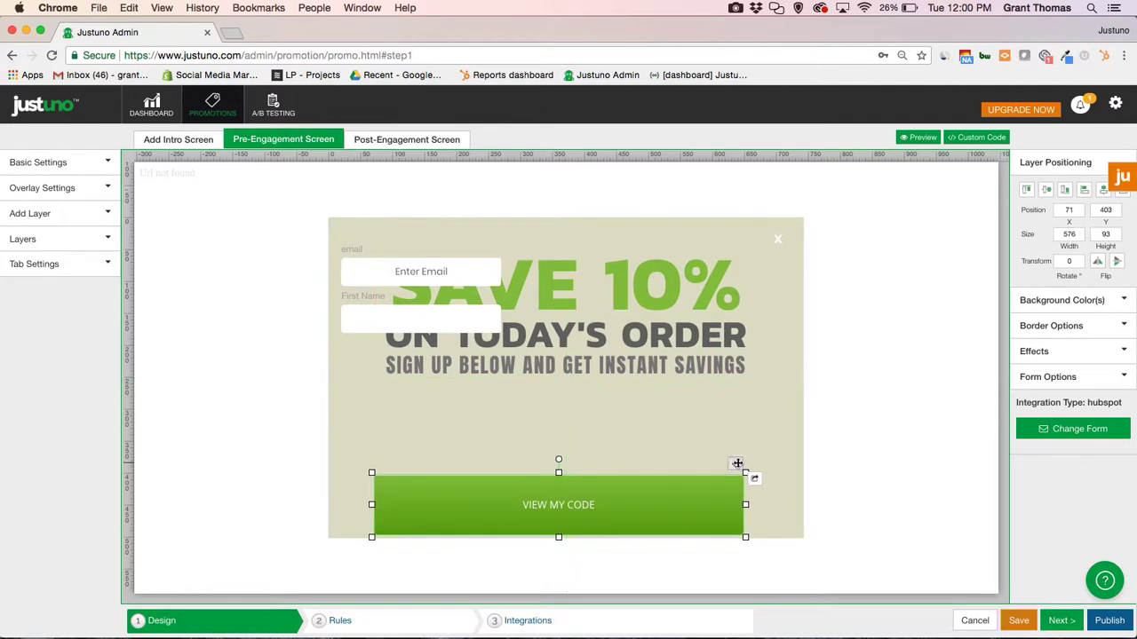
click(349, 299)
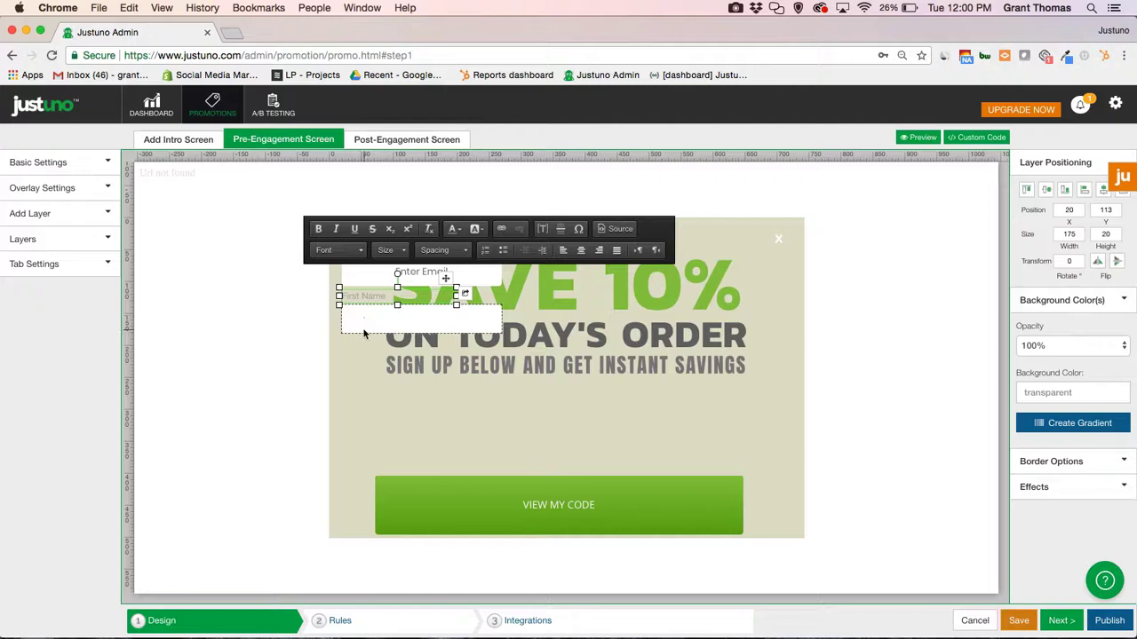
click(364, 331)
drag(495, 294, 527, 386)
- Move the Enter Email field just below First Name, above the button
click(348, 251)
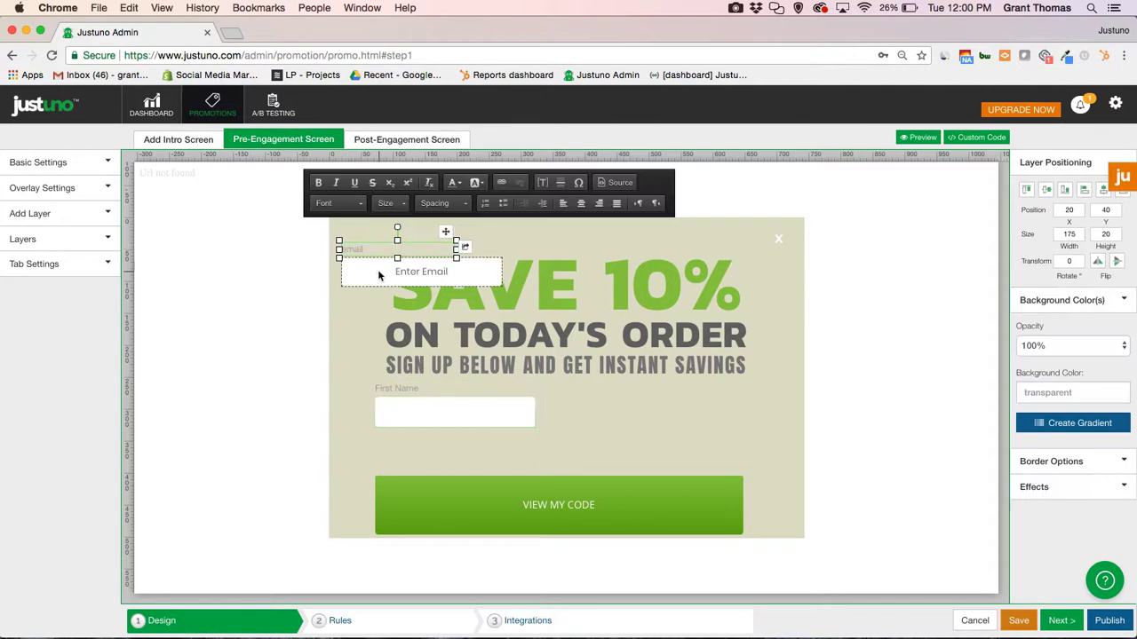
click(382, 274)
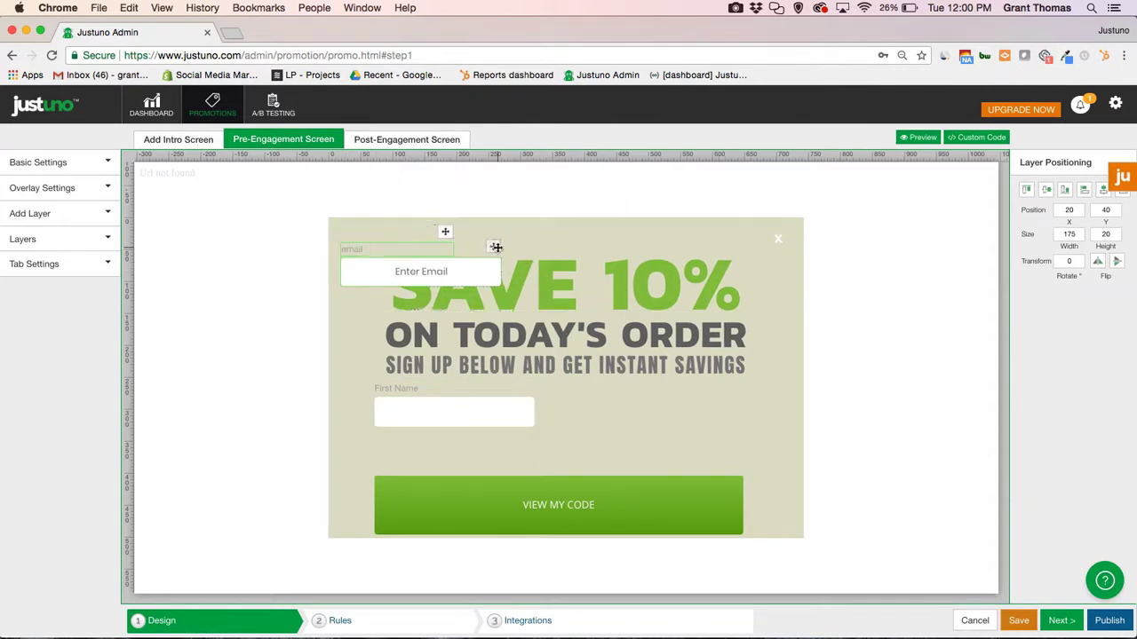
drag(496, 246, 529, 435)
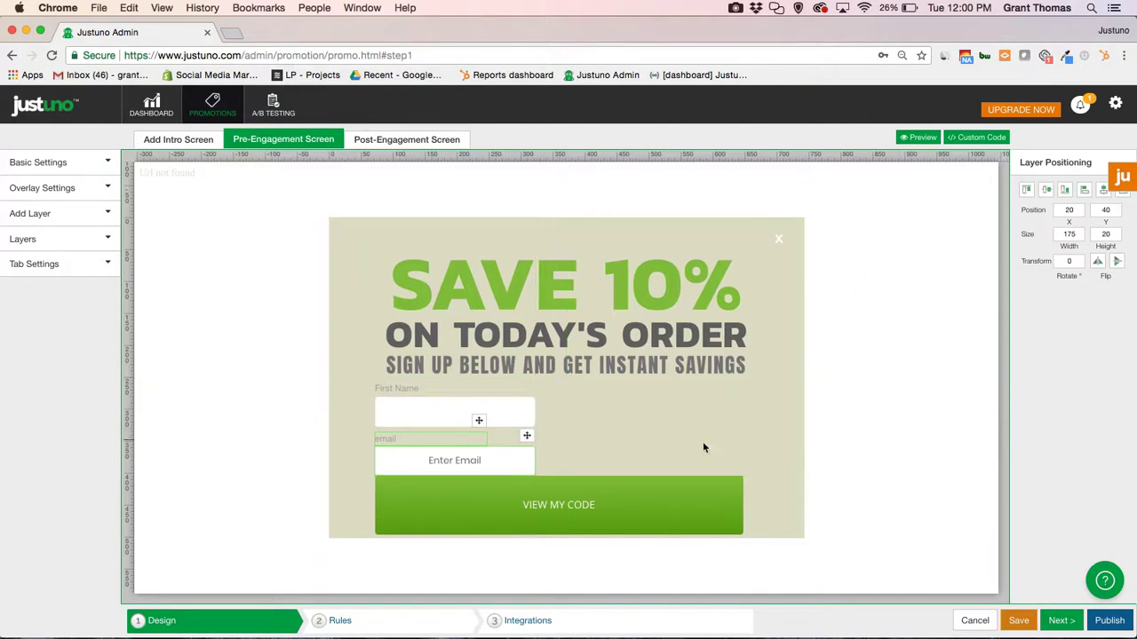
click(612, 450)
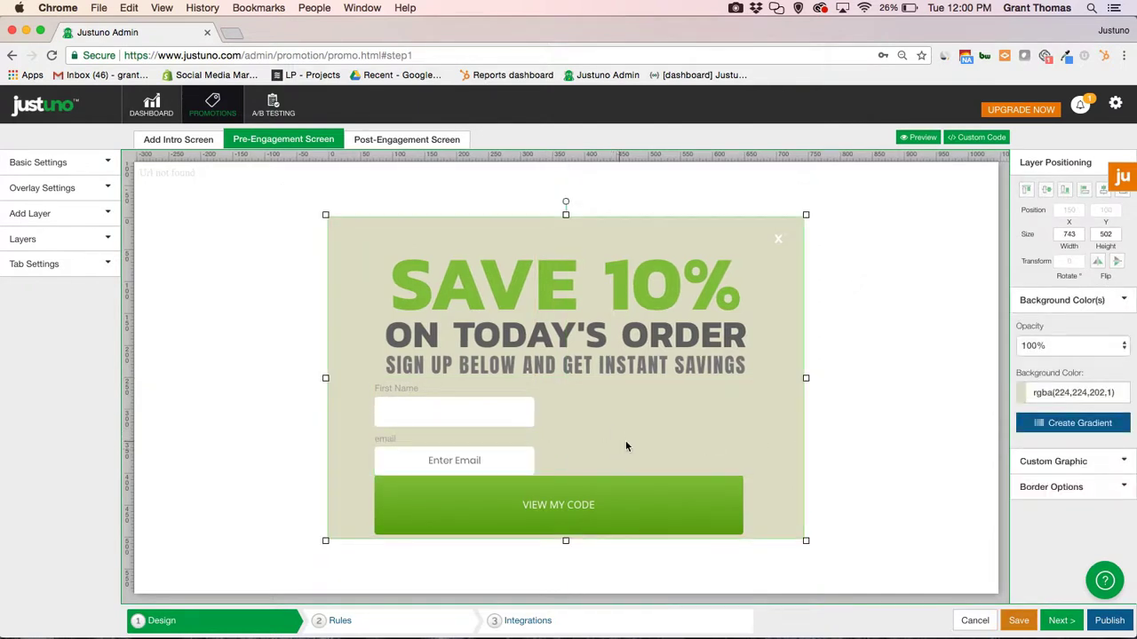